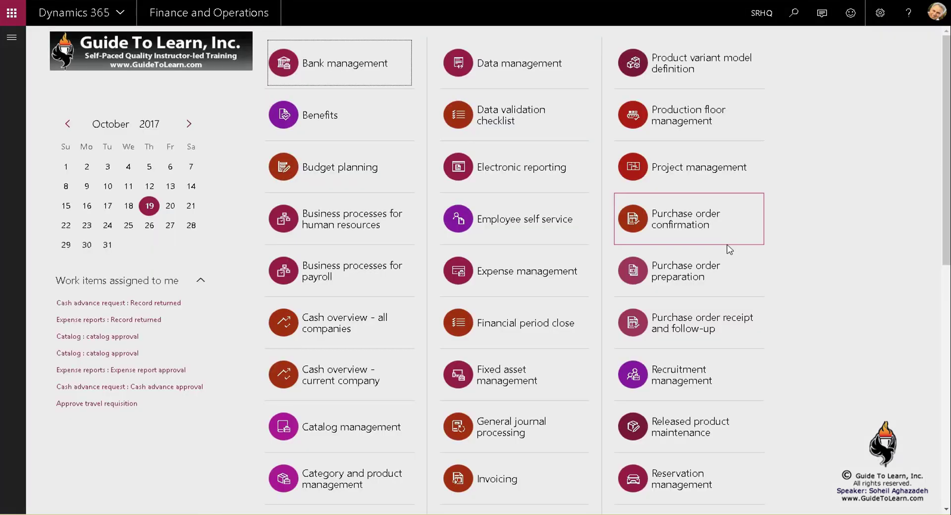
Open Budgeting > Setup > Budget control > Budget control configuration from the navigation pane
click(12, 37)
click(44, 169)
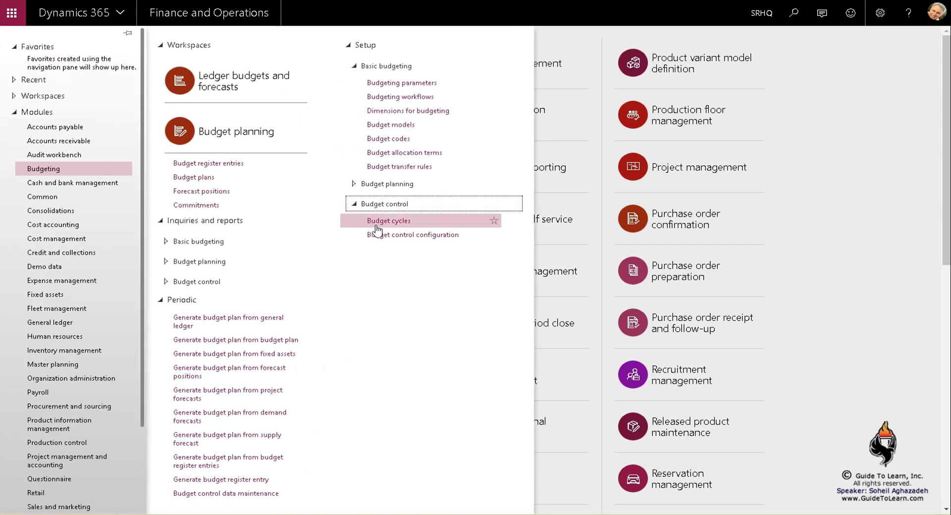
click(400, 238)
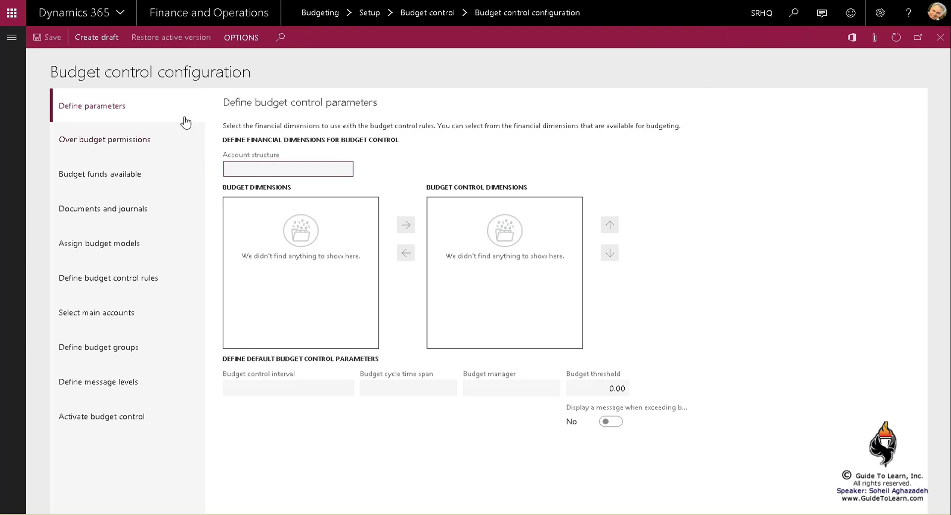
Create a new draft budget control configuration and choose the SRHQ account structure
click(84, 37)
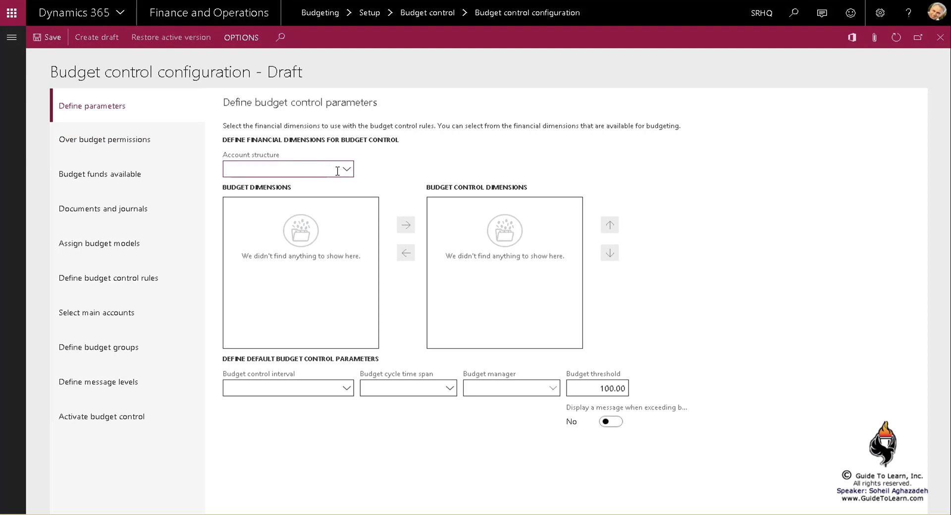
click(347, 169)
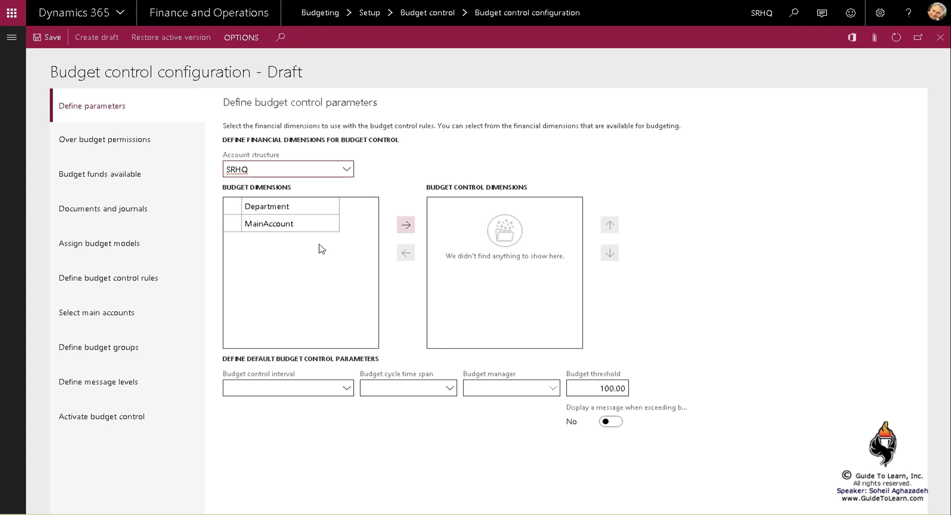
Move Department into the budget control dimensions and mark MainAccount
click(264, 205)
click(235, 206)
click(409, 227)
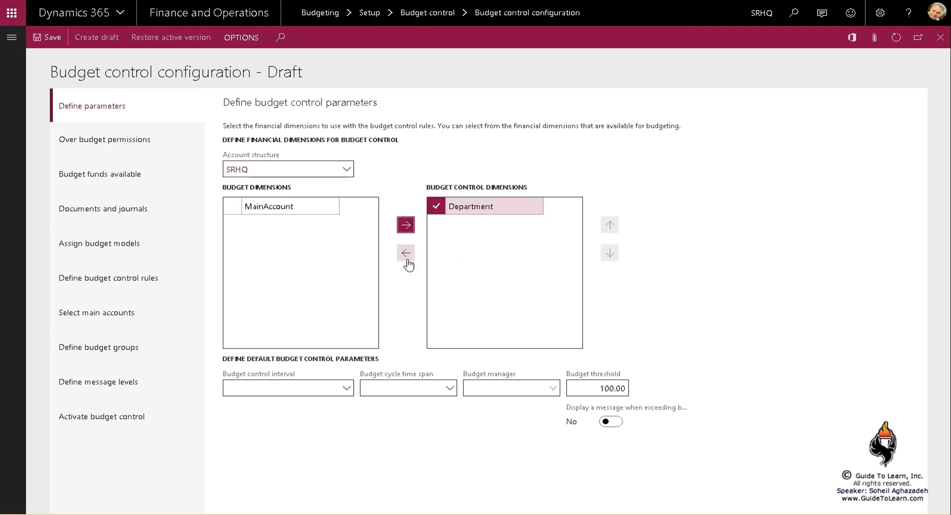
click(273, 208)
Select main accounts 30000 Computer Expenses and 30001 Training Exp, then return to Define parameters
click(148, 312)
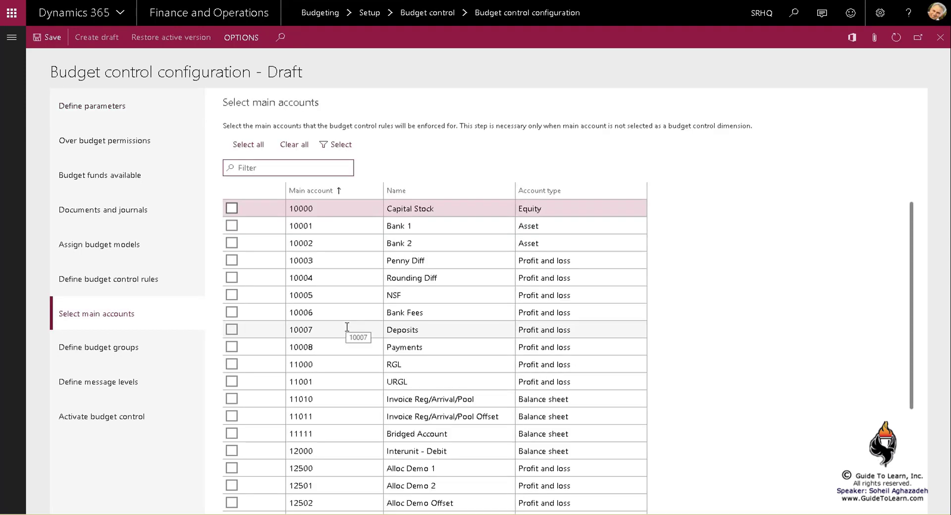
scroll(350, 315, down, 3)
scroll(348, 322, down, 3)
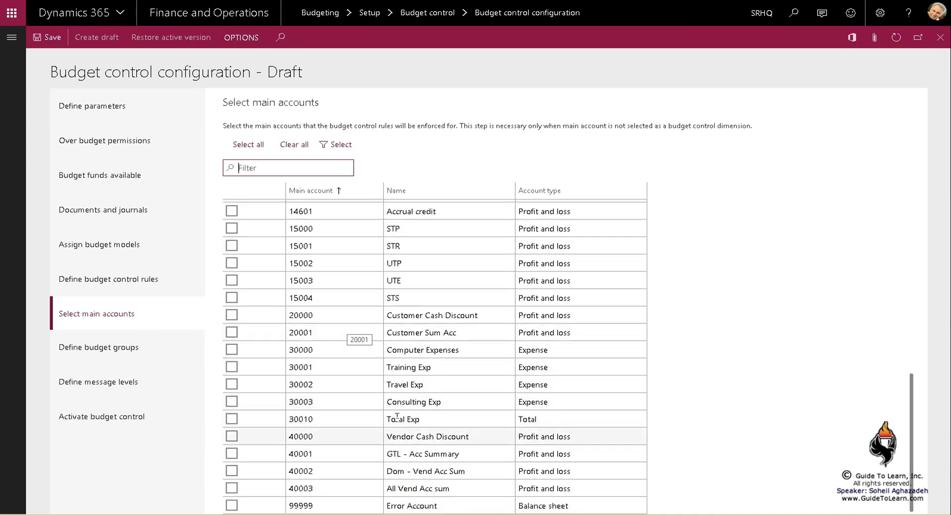
click(232, 349)
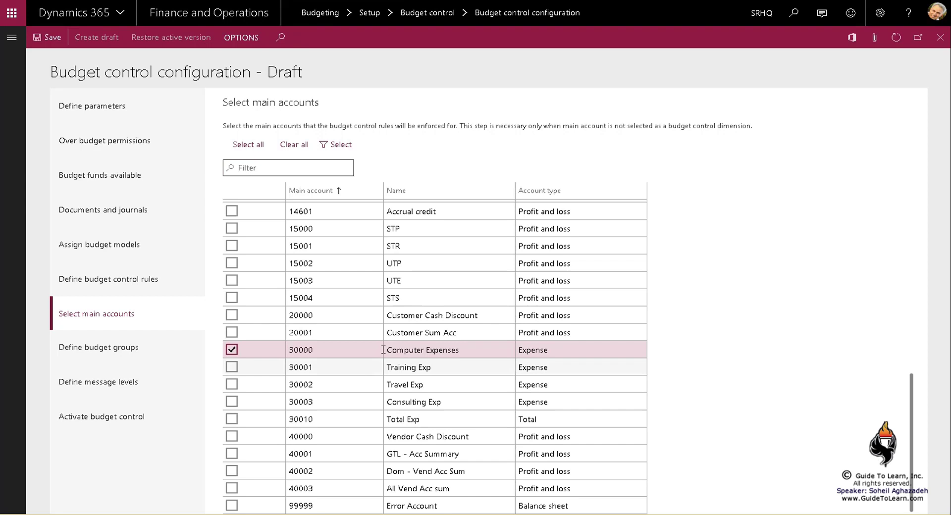
click(231, 367)
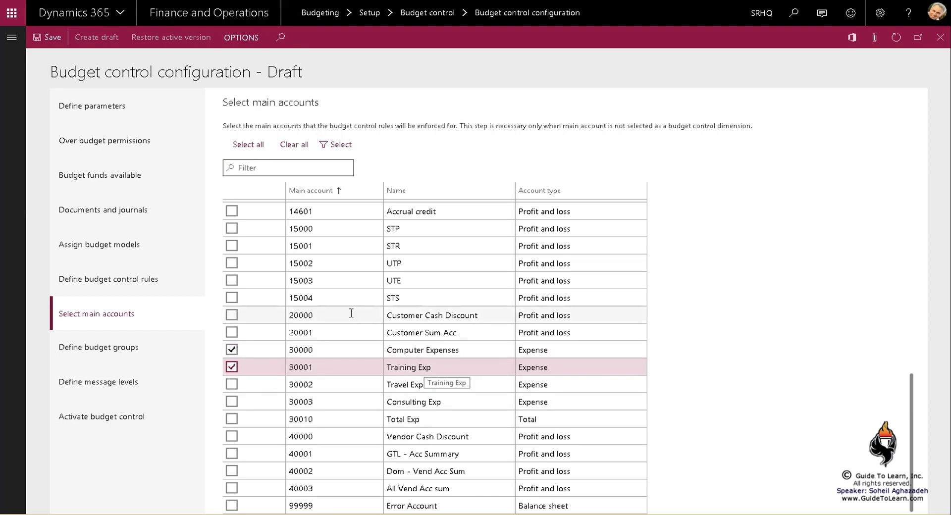
click(115, 119)
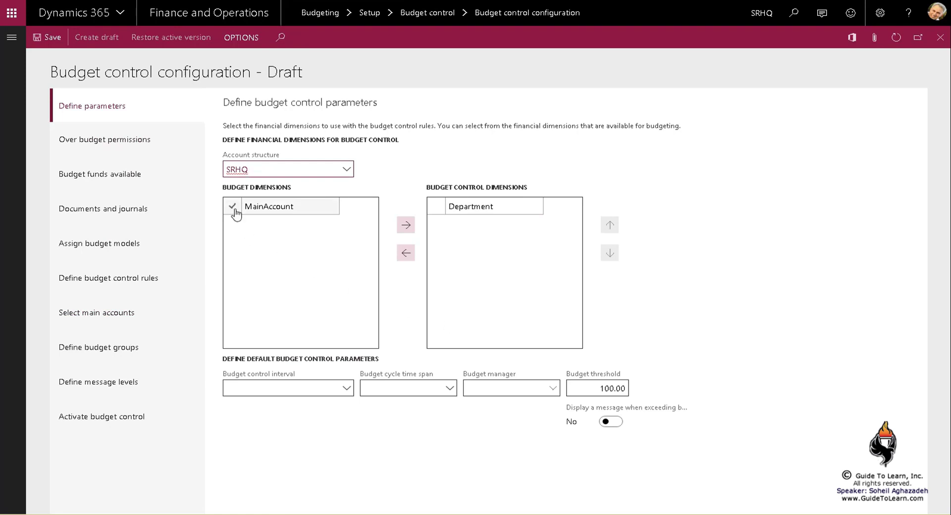
Add MainAccount as a budget control dimension and confirm the main accounts list is empty
click(233, 207)
click(405, 226)
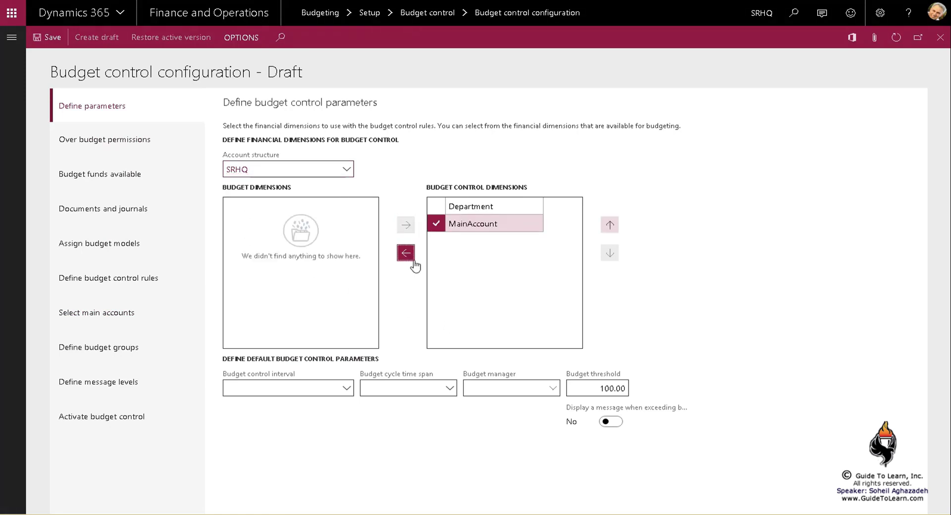
click(121, 314)
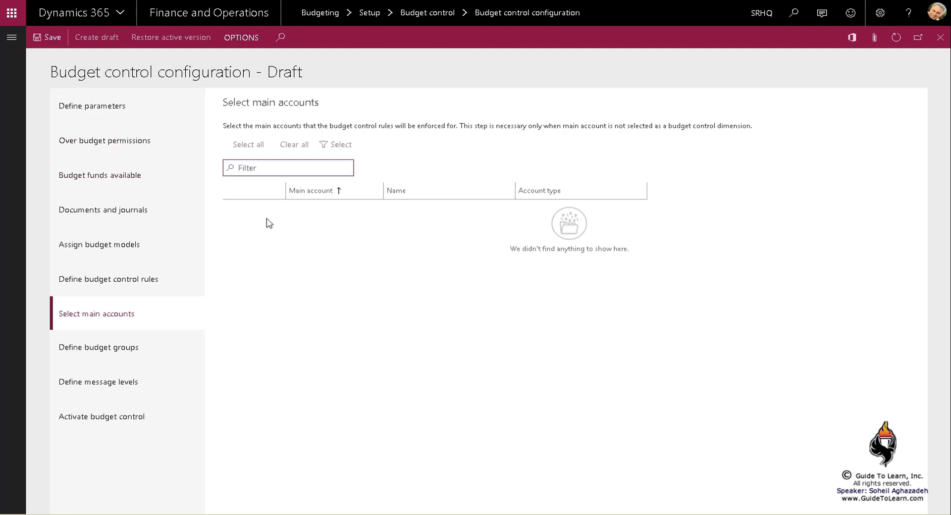
Return MainAccount to the budget dimensions and select every main account with Select all
click(99, 110)
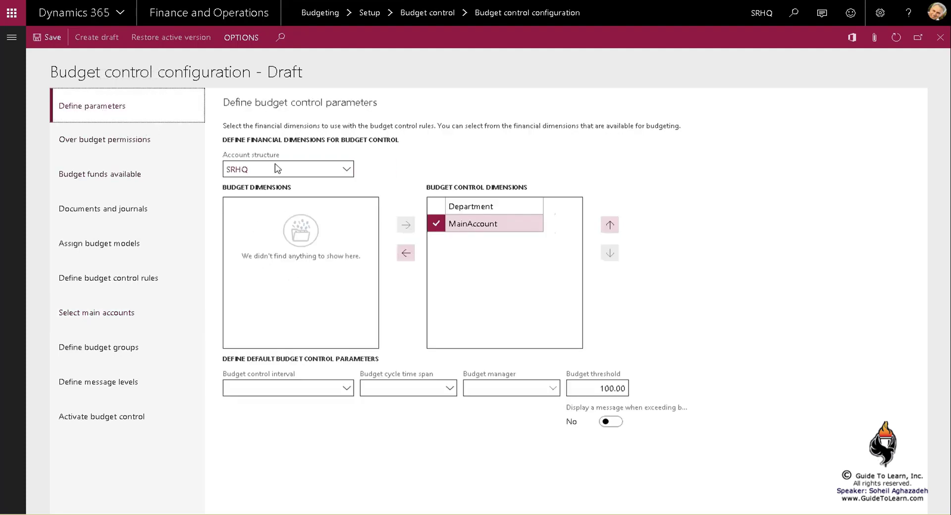
click(407, 254)
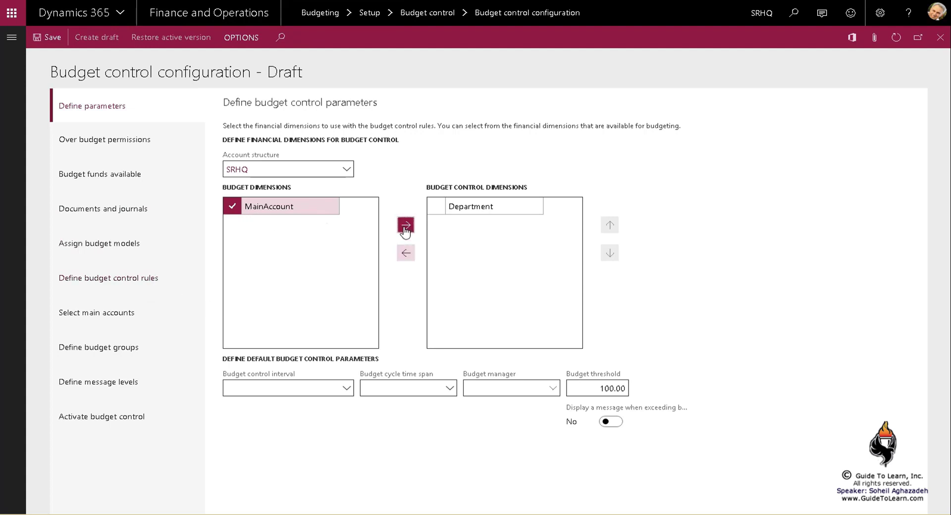
click(406, 225)
click(406, 253)
click(116, 314)
click(248, 144)
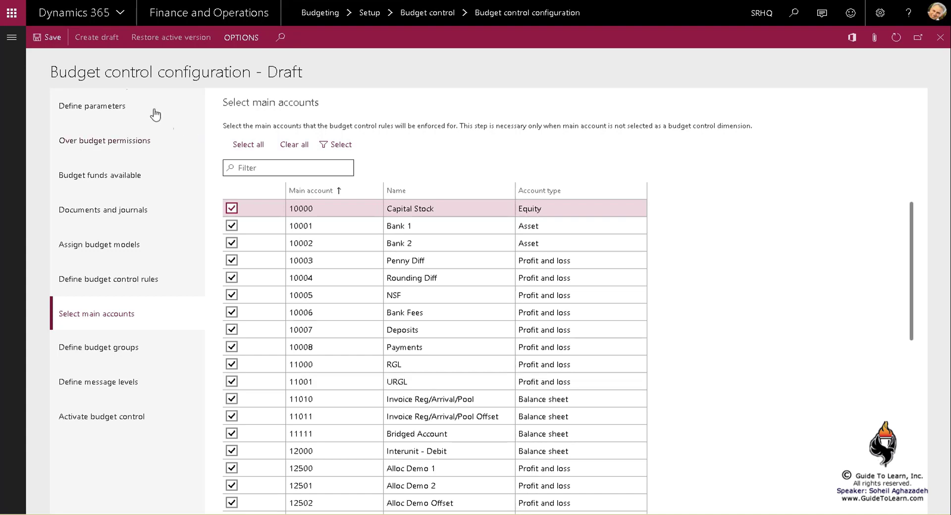
Clear all main accounts, then re-select only 30000 Computer Expenses and 30001 Training Exp
click(120, 118)
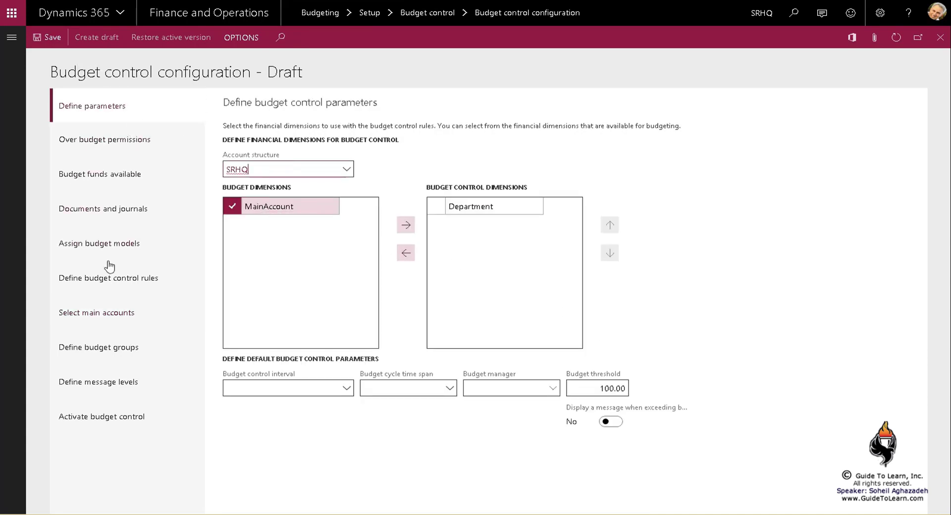
click(106, 318)
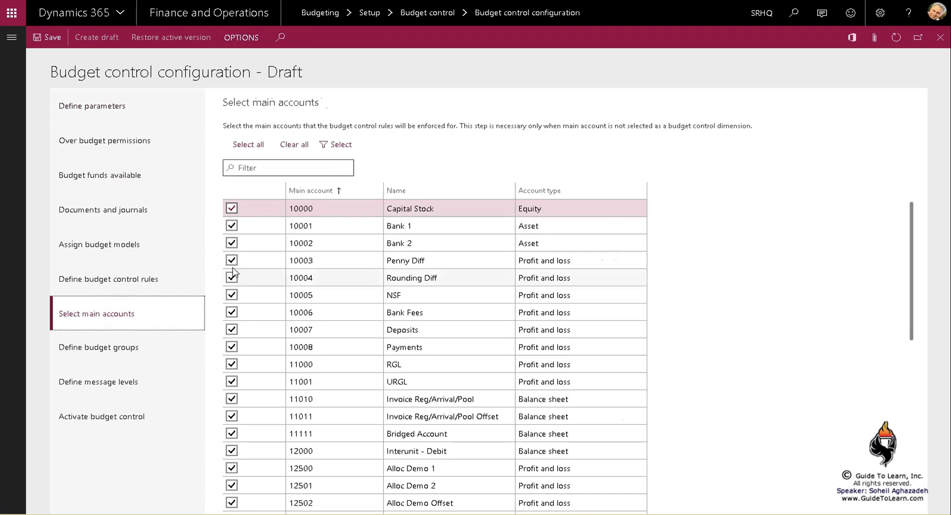
click(295, 145)
scroll(365, 364, down, 10)
click(325, 341)
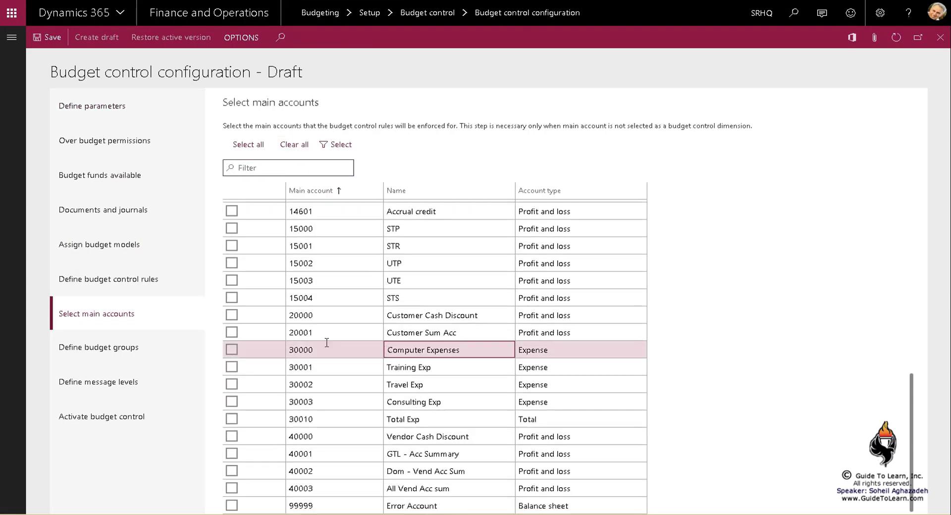
click(231, 349)
click(232, 366)
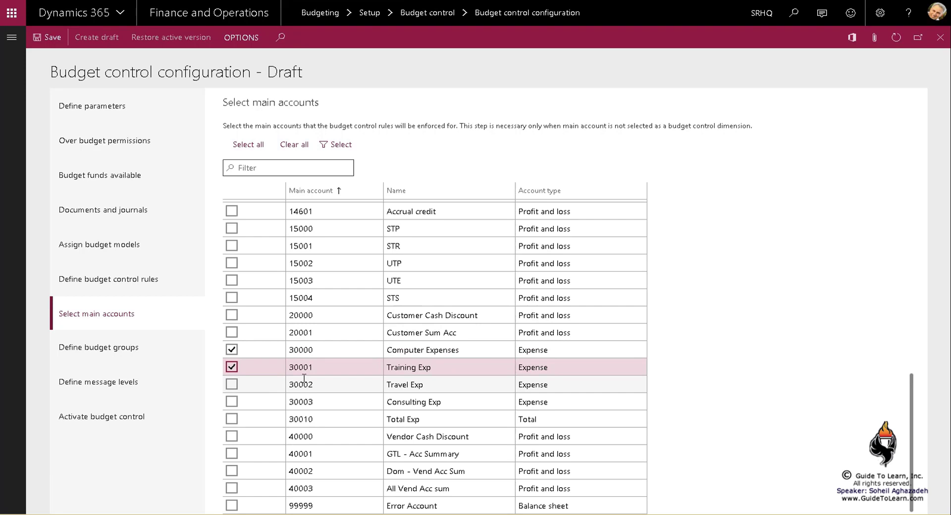
Go back to Define parameters and show the Budget control interval options
scroll(231, 367, up, 10)
click(109, 112)
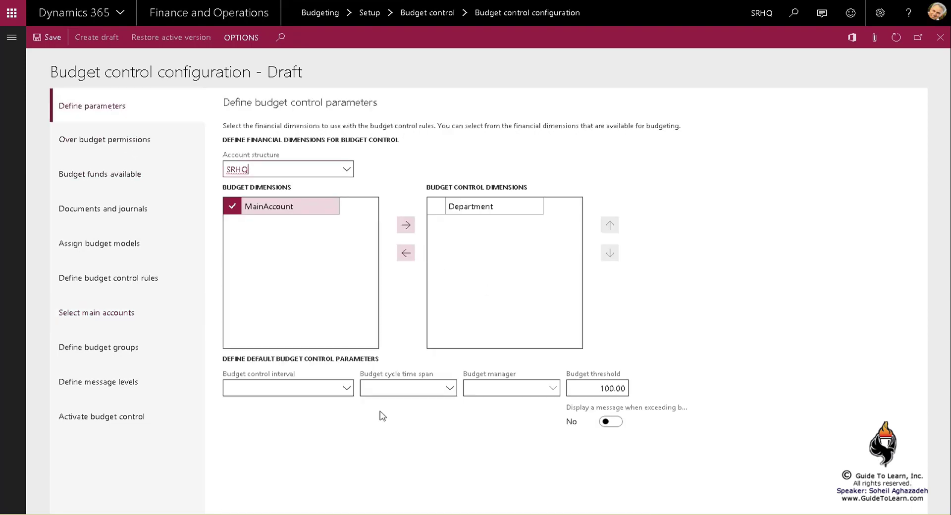
click(349, 394)
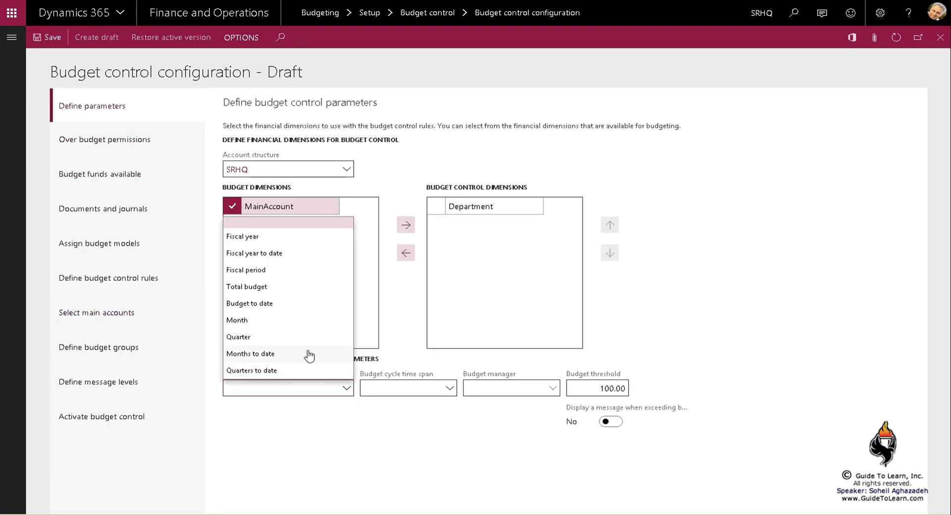